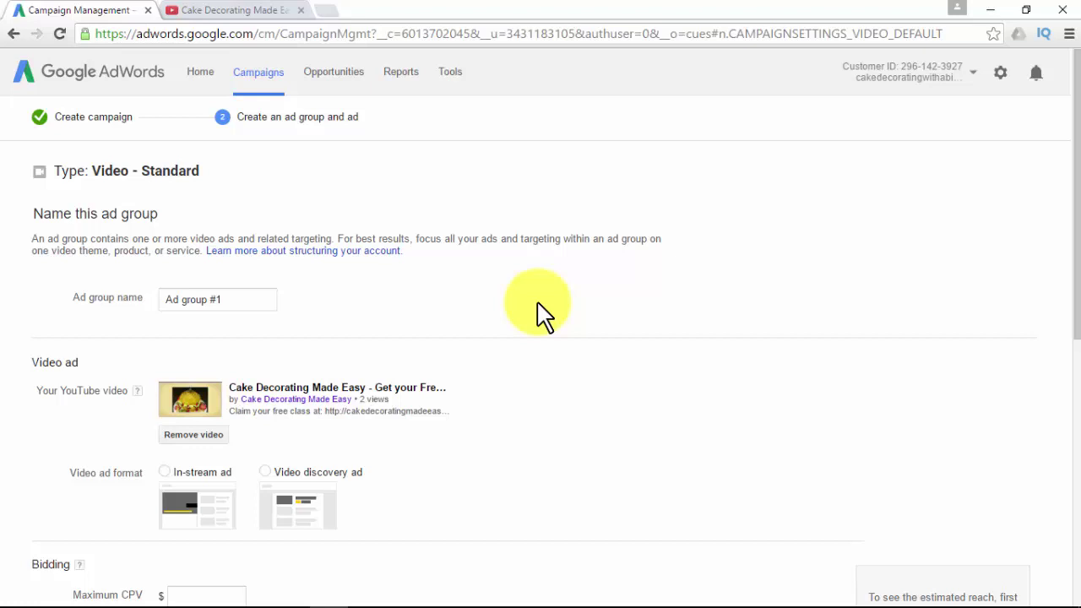
Step: Choose the In-stream ad format for the video and set its display URL to CakeDecoratingMadeEasy.net
scroll(542, 314, "down", 3)
left_click(166, 234)
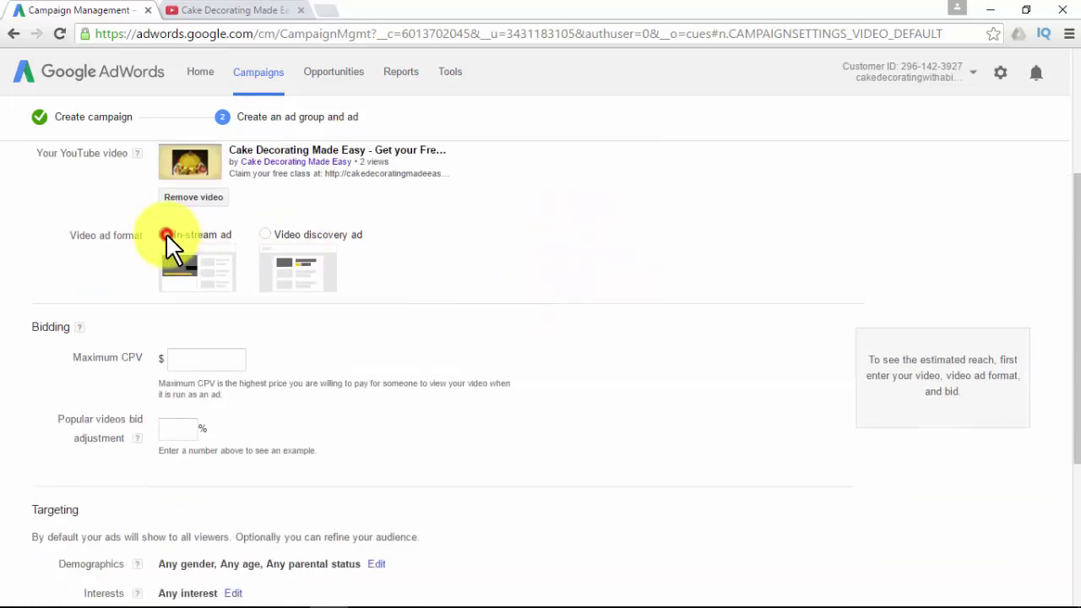
scroll(439, 295, "down", 1)
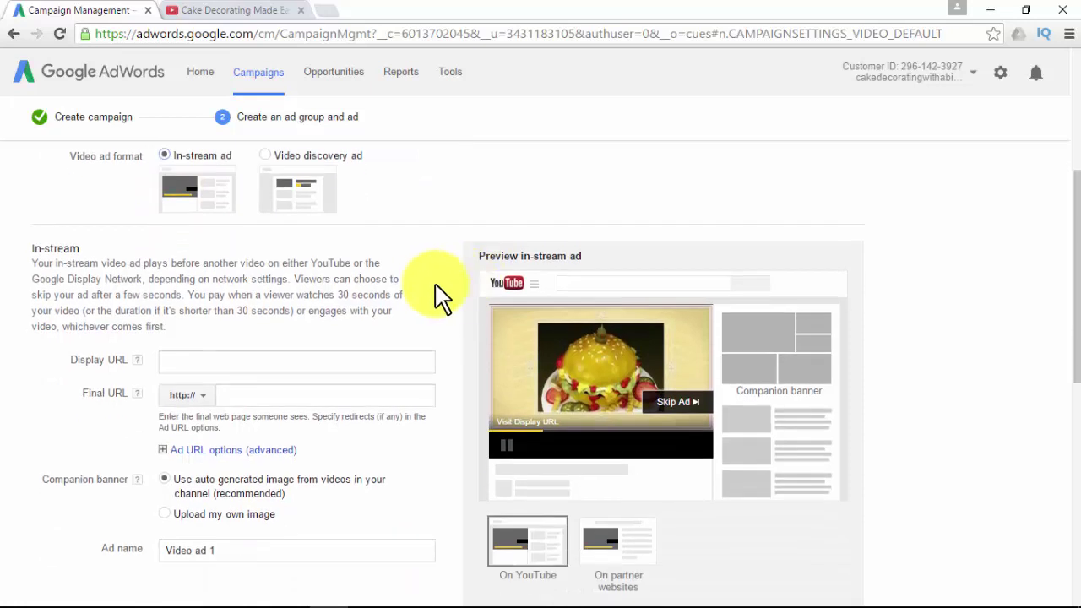
scroll(439, 296, "down", 1)
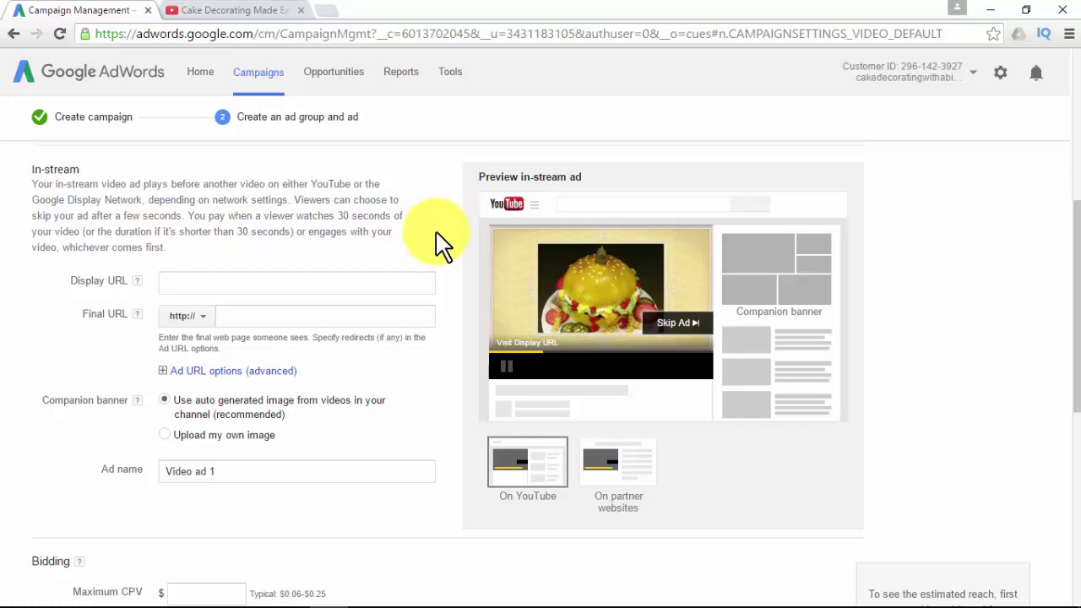
left_click(333, 278)
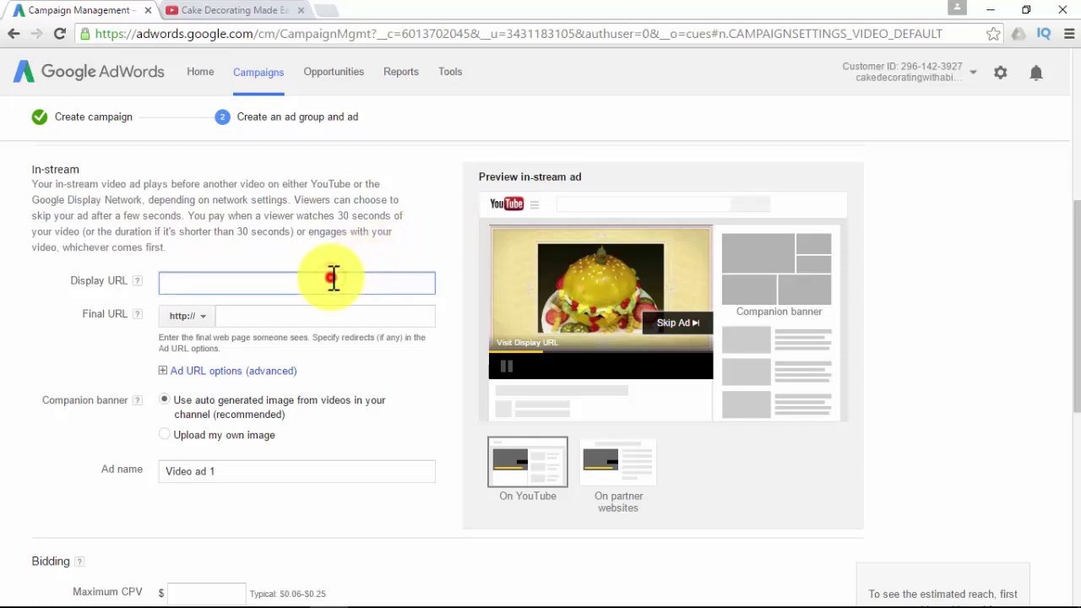
type("CakeDec")
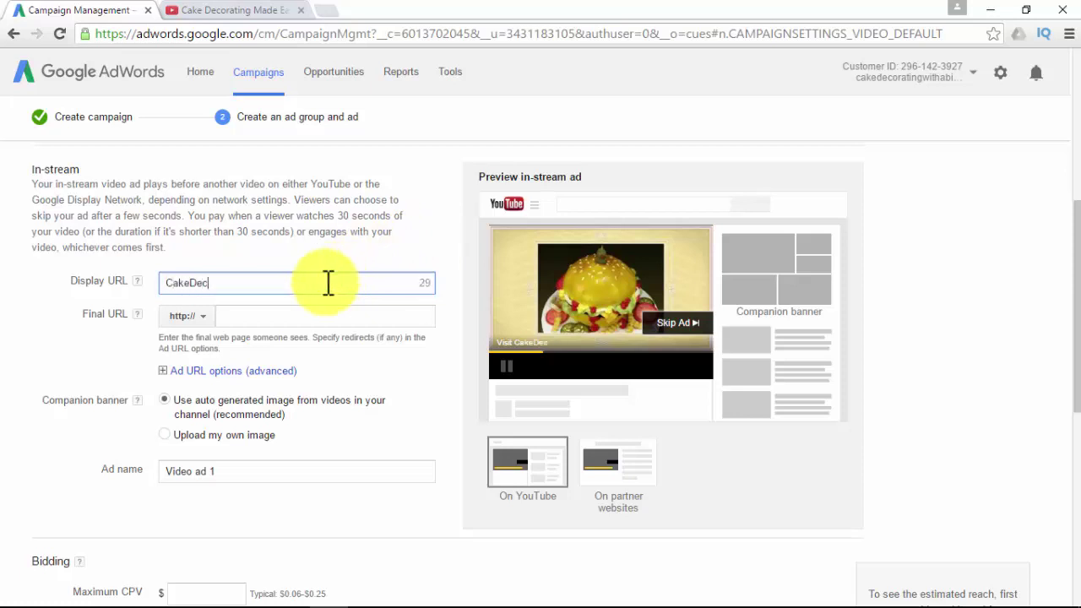
type("oratingMadeE")
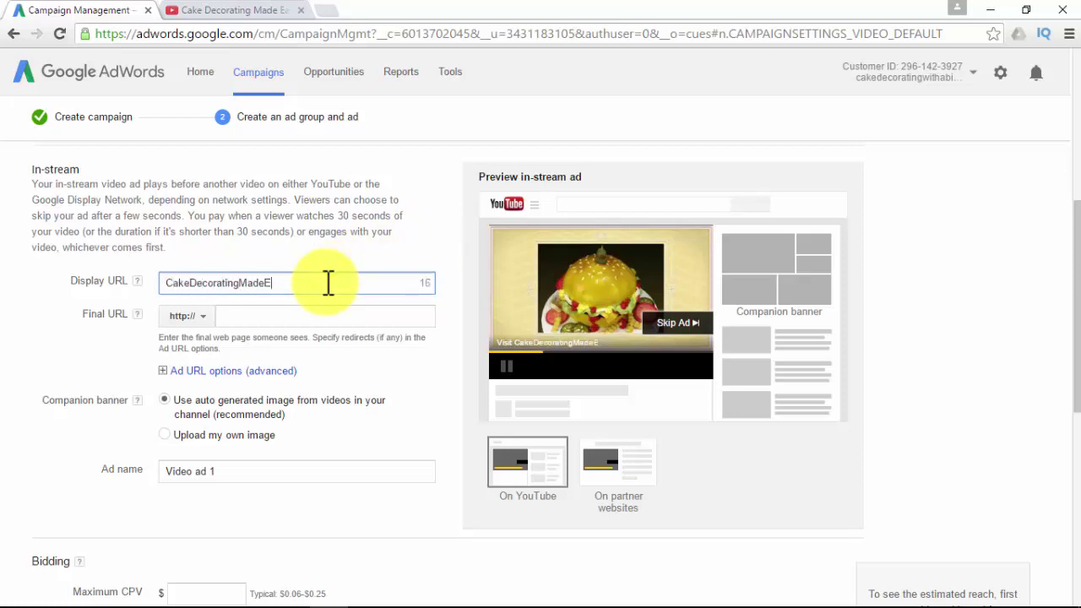
type("asy.net")
Step: Set the final URL to cakedecoratingmadeeasy.net/freeclass and look over the advanced ad URL options, leaving them empty
left_click(304, 316)
type("CakeDecoratingMadeEasy.net")
left_click_drag(368, 316, 220, 322)
type("cakedecora")
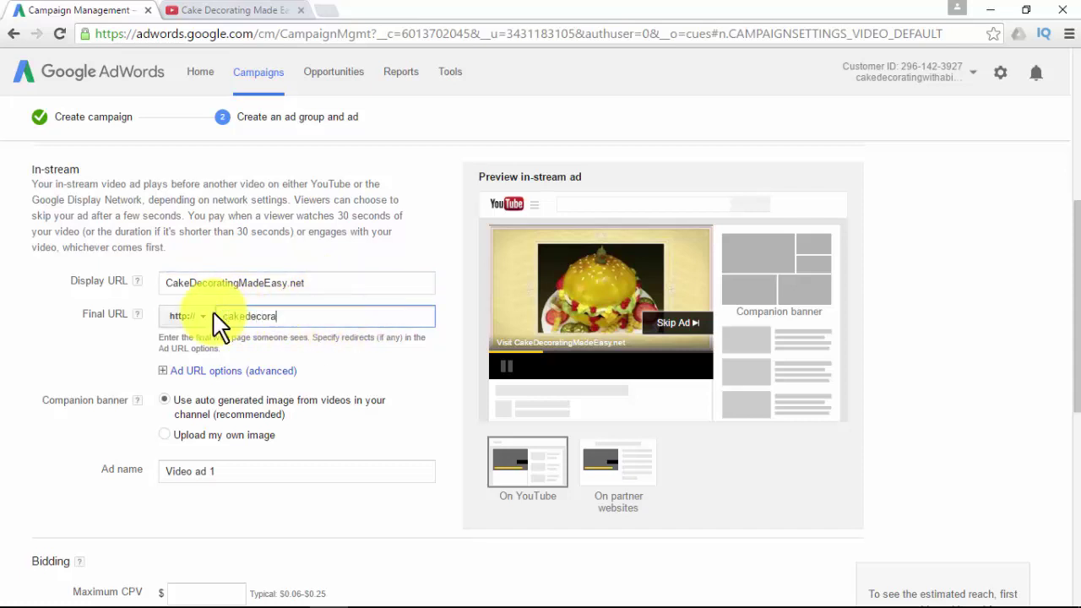
type("tingmadeeasy.net")
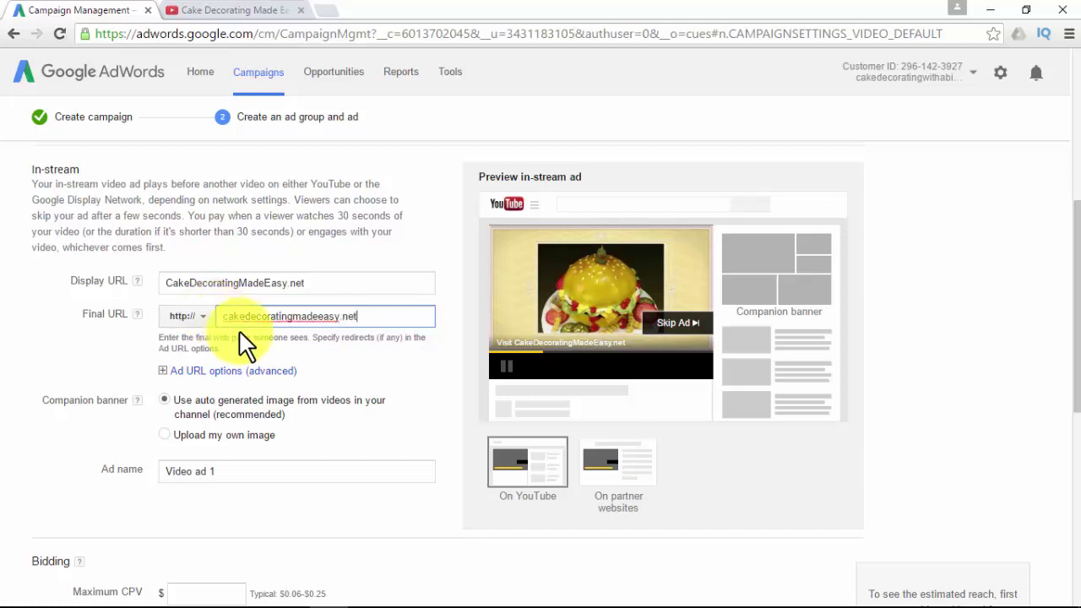
type("/freeclass")
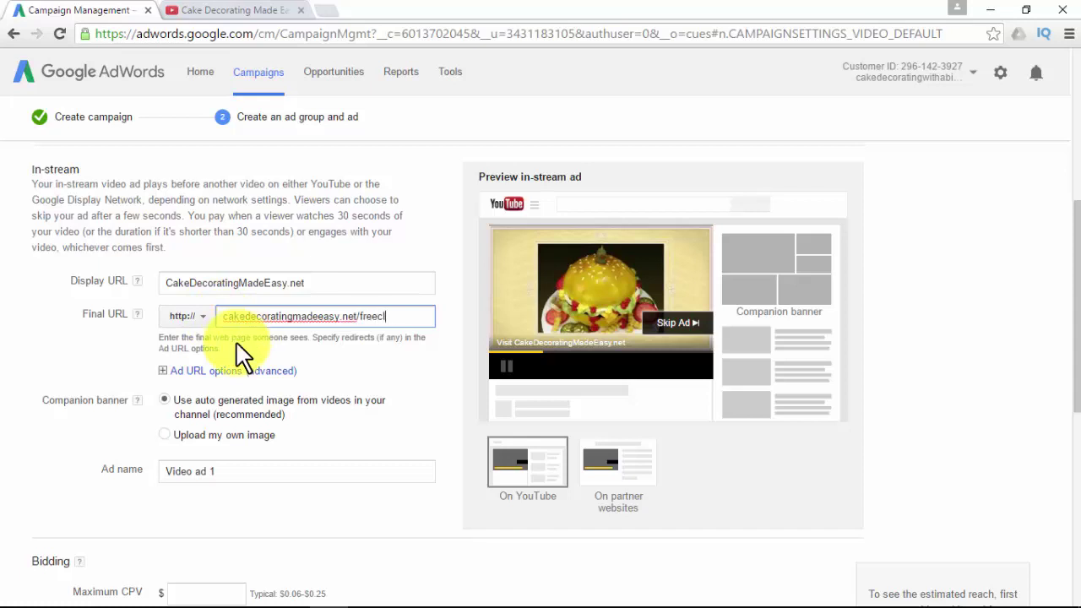
left_click(169, 371)
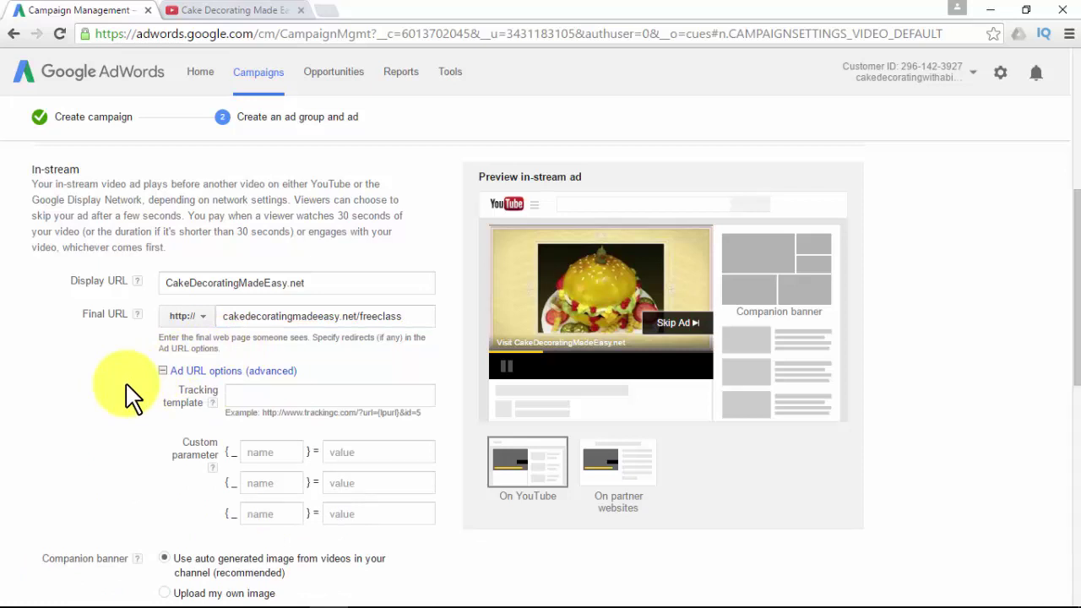
left_click(162, 371)
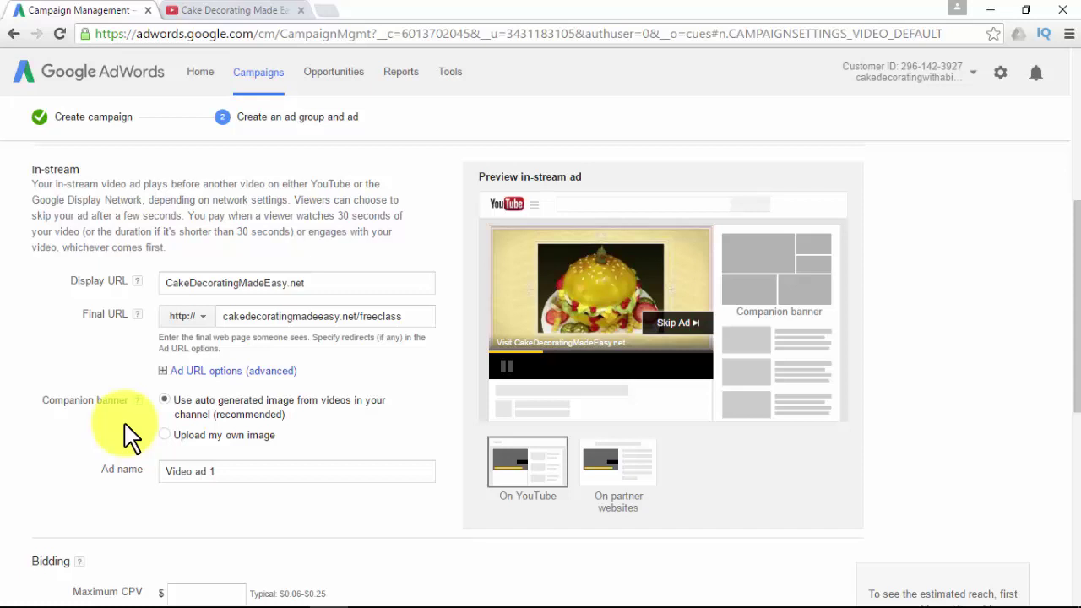
Step: Try the Video discovery ad format with headline "Cake Decorating Made Easy" and descriptions "Claim your Free Class!" and "Only Today"
scroll(127, 435, "up", 2)
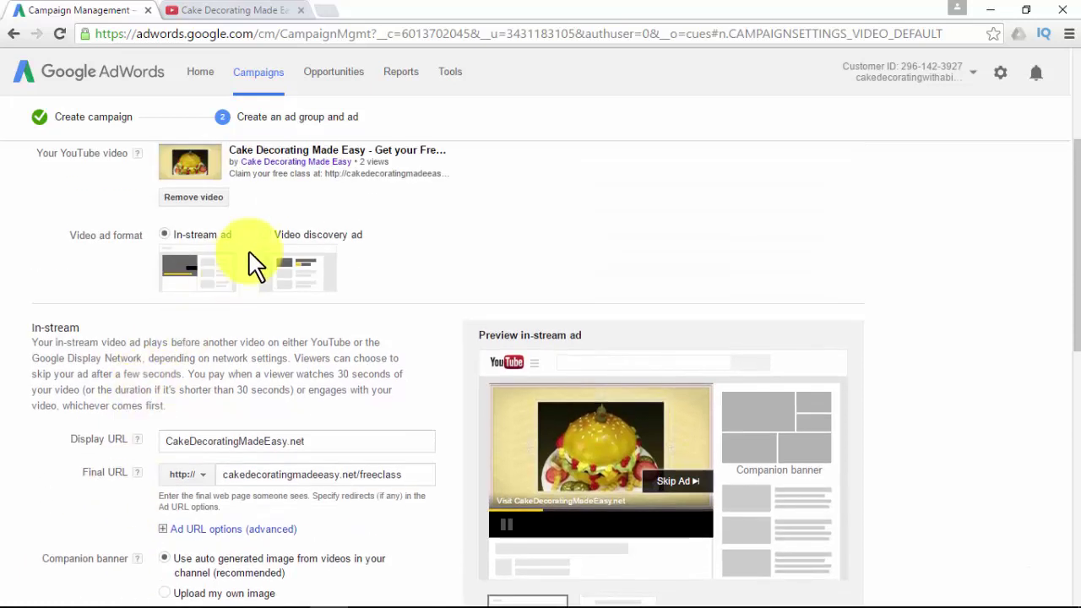
left_click(266, 234)
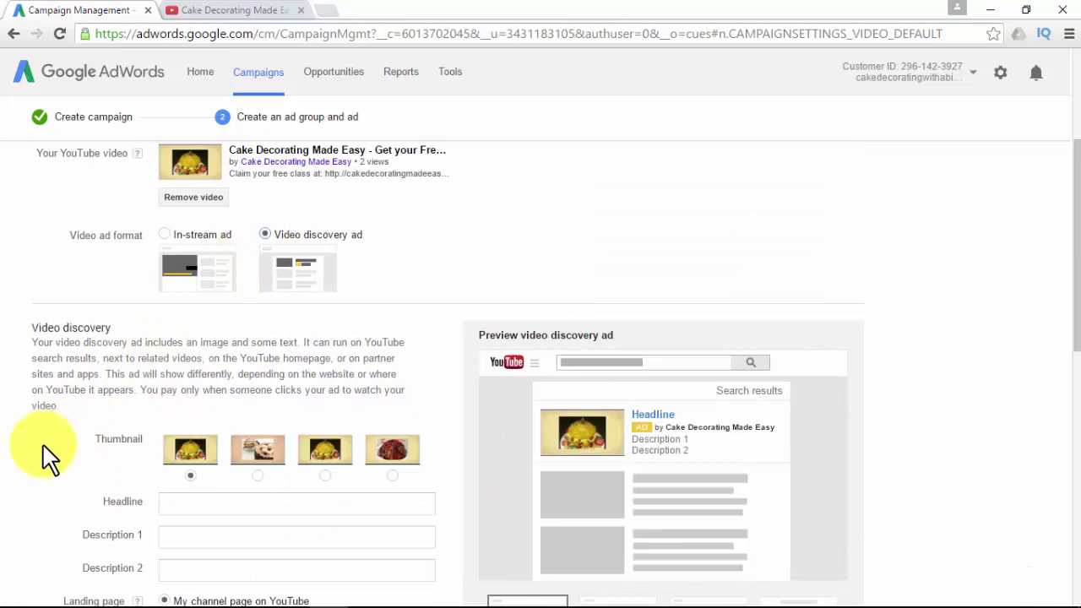
scroll(46, 447, "down", 1)
scroll(46, 456, "down", 1)
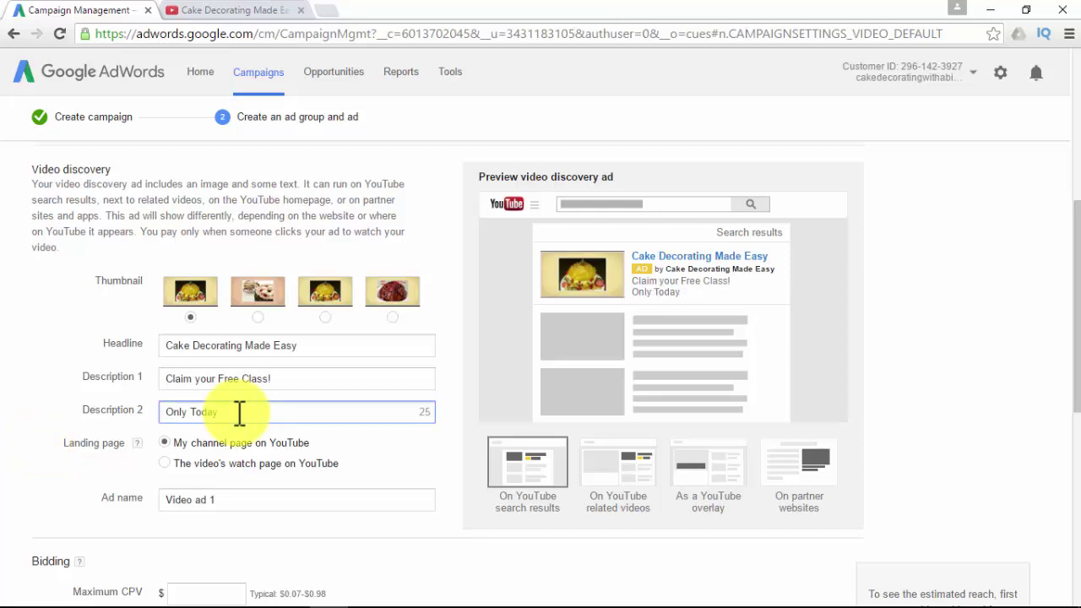
Step: Preview the video discovery ad on YouTube related videos, as a YouTube overlay, on partner websites and on YouTube search results
left_click(622, 481)
left_click(726, 477)
left_click(792, 473)
left_click(535, 460)
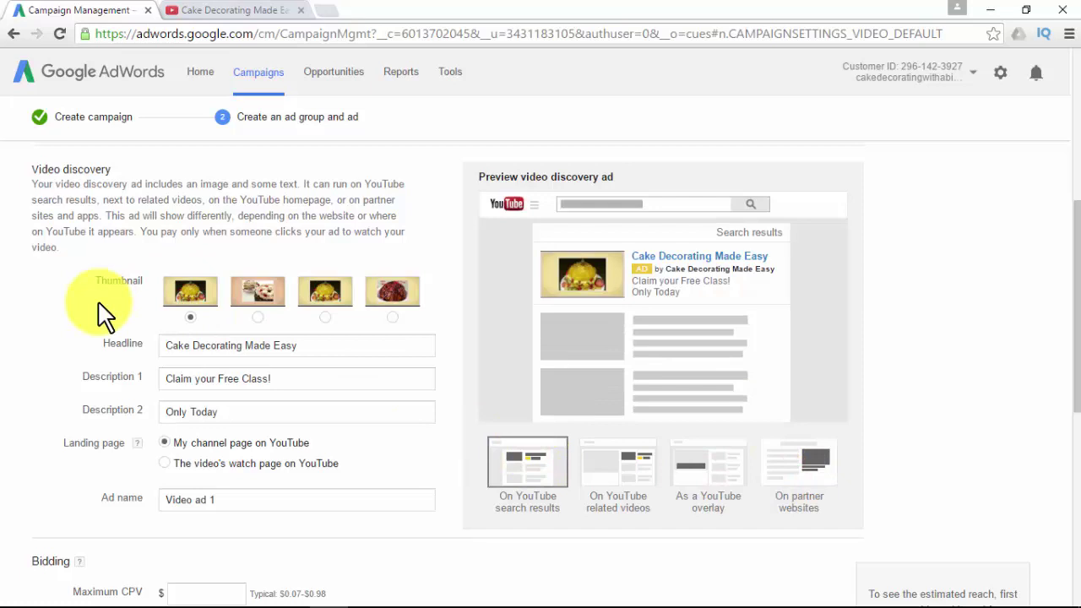
Step: Switch the video ad format back to In-stream ad and check its ad name
scroll(102, 312, "up", 2)
left_click(165, 235)
scroll(149, 391, "down", 2)
scroll(51, 401, "down", 3)
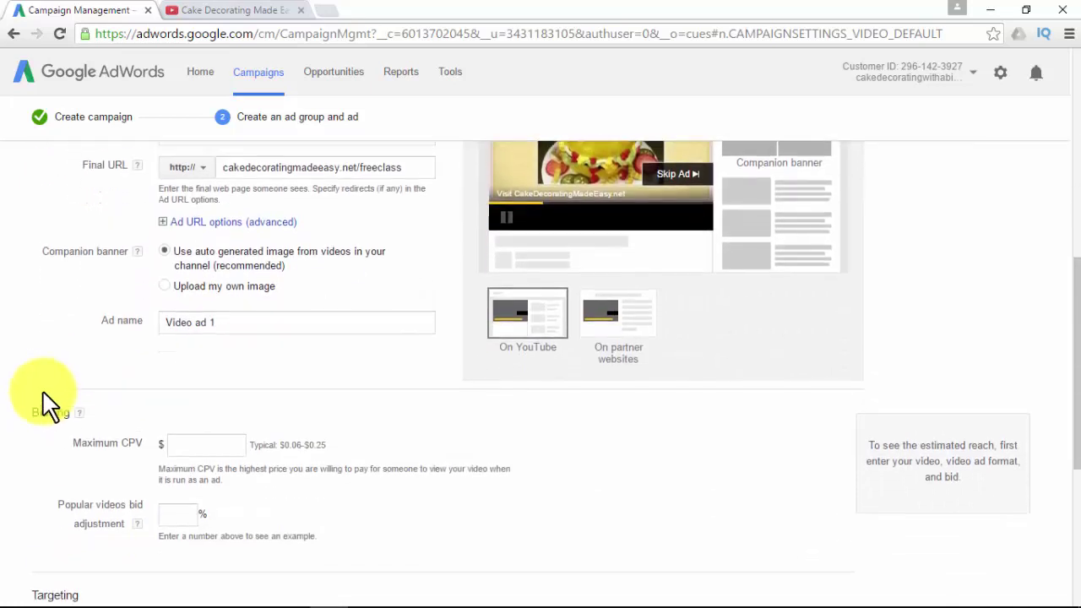
scroll(29, 401, "down", 1)
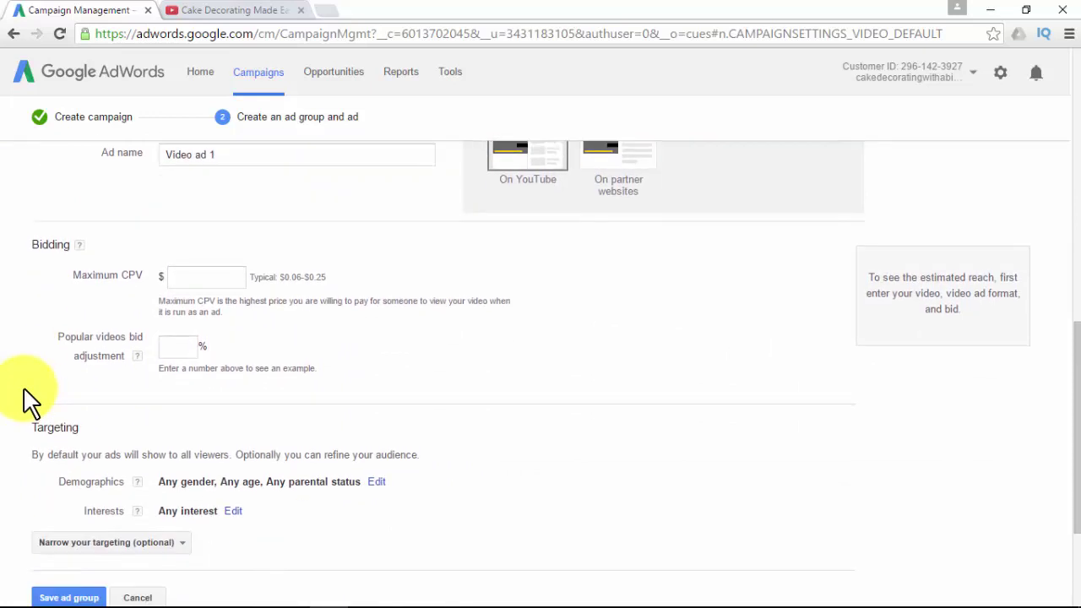
scroll(40, 389, "up", 1)
left_click(242, 236)
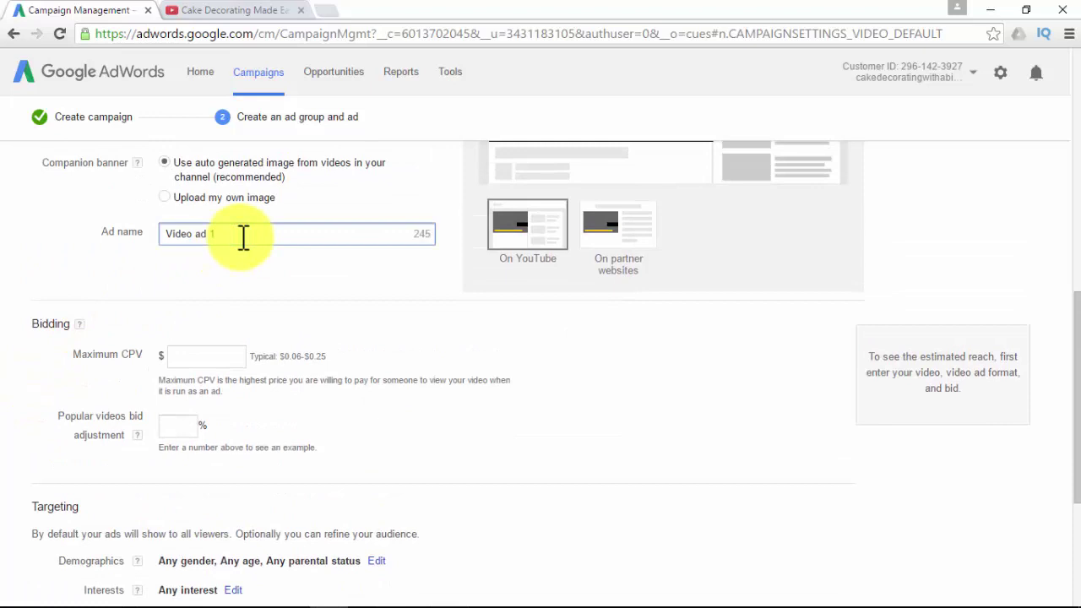
Step: Set the maximum CPV bid for the ad group to $0.01
scroll(97, 342, "down", 1)
left_click(212, 278)
type("0.06")
left_click(325, 326)
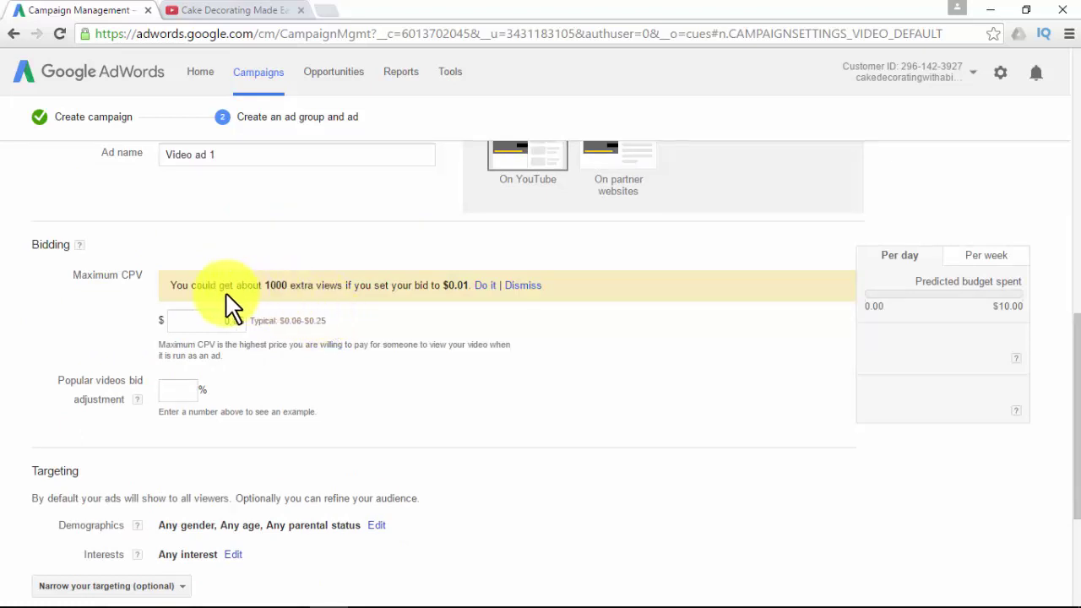
left_click(243, 318)
key("BackSpace")
type("1")
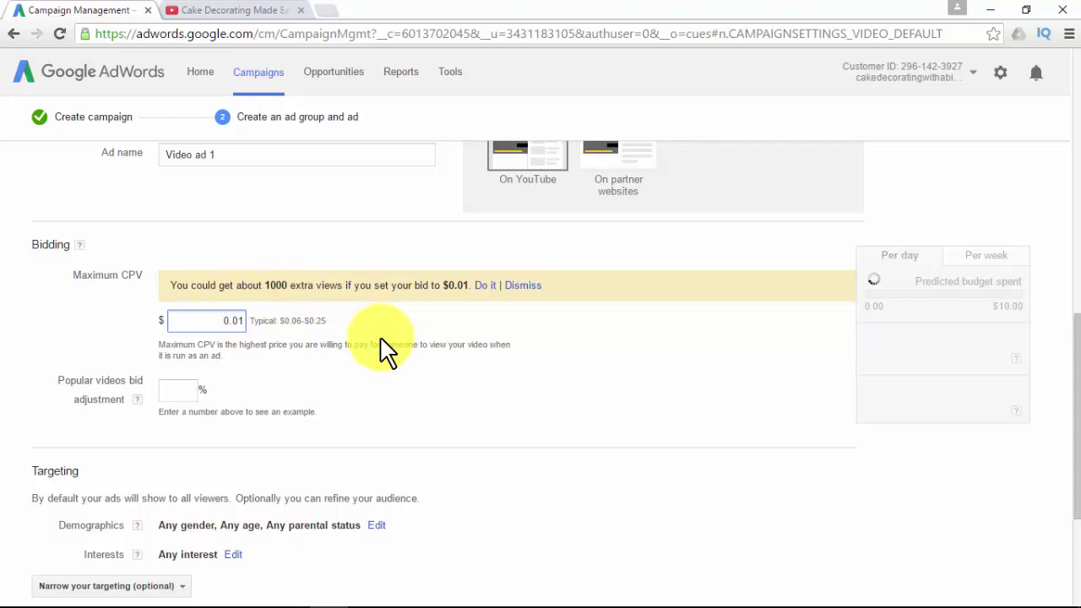
left_click(379, 347)
Step: Target demographics, Cooking Enthusiasts, cake baking keywords and the Candy & Sweets and Baked Goods topics, and save the ad group
scroll(397, 346, "down", 3)
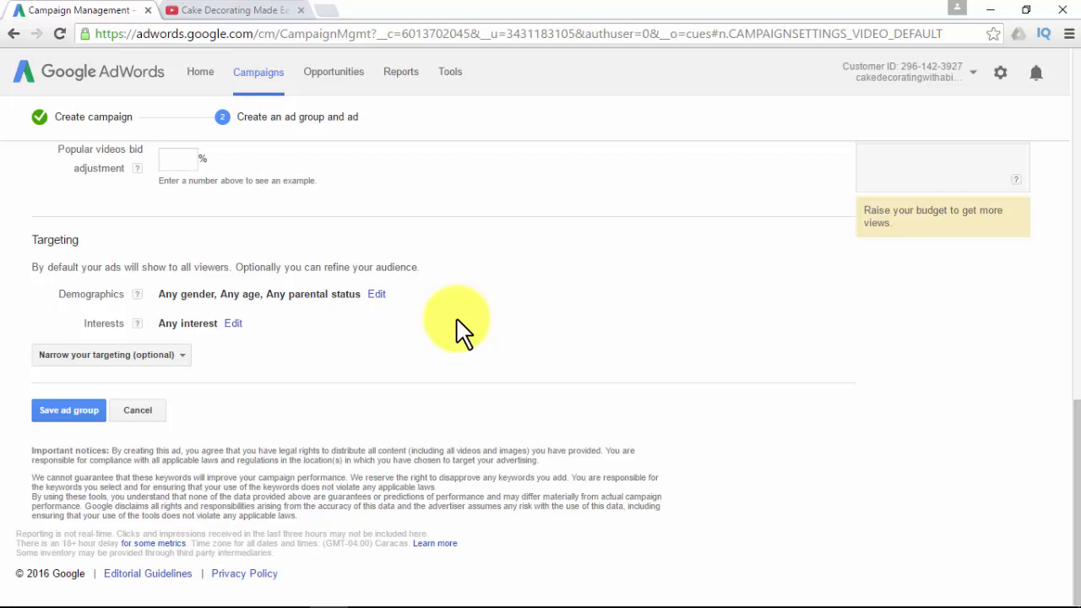
left_click(181, 355)
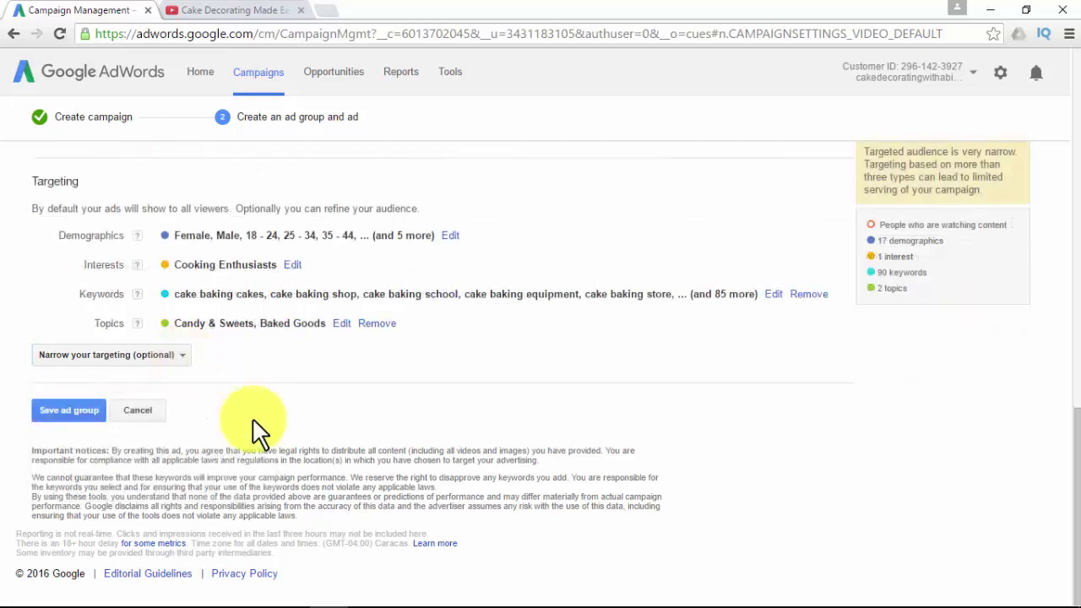
left_click(82, 412)
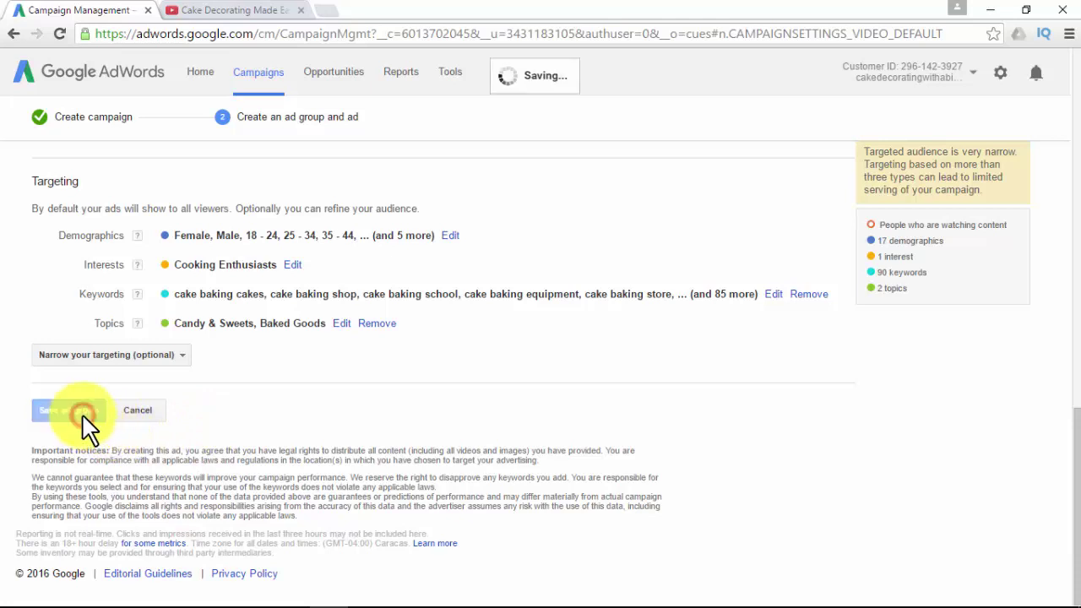